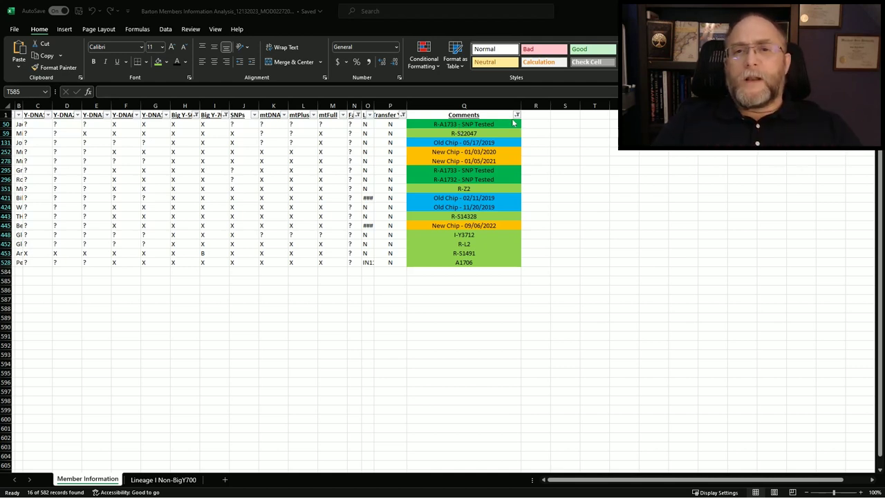
Exclude the R-A1732 and R-A1733 SNP Tested entries from the Comments column filter.
{"action": "left_click", "coordinate": [516, 115]}
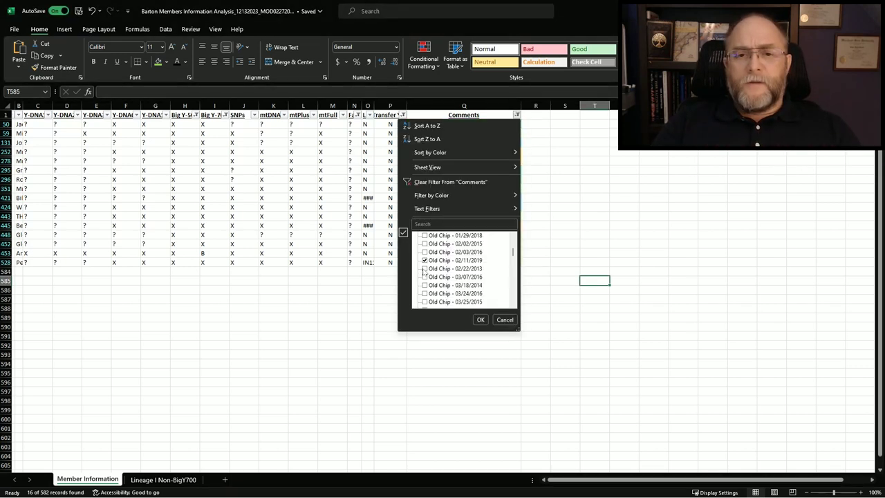
{"action": "scroll", "coordinate": [423, 273], "scroll_direction": "down", "scroll_amount": 5}
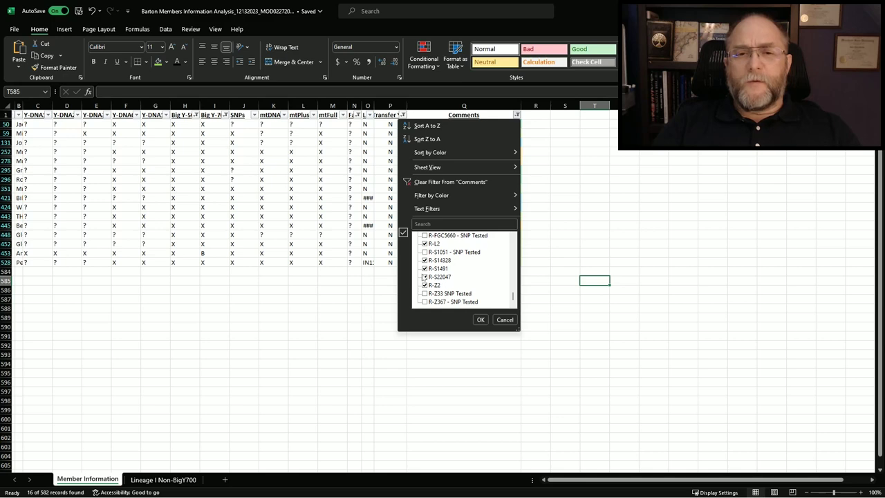
{"action": "scroll", "coordinate": [424, 276], "scroll_direction": "up", "scroll_amount": 4}
{"action": "left_click", "coordinate": [424, 294]}
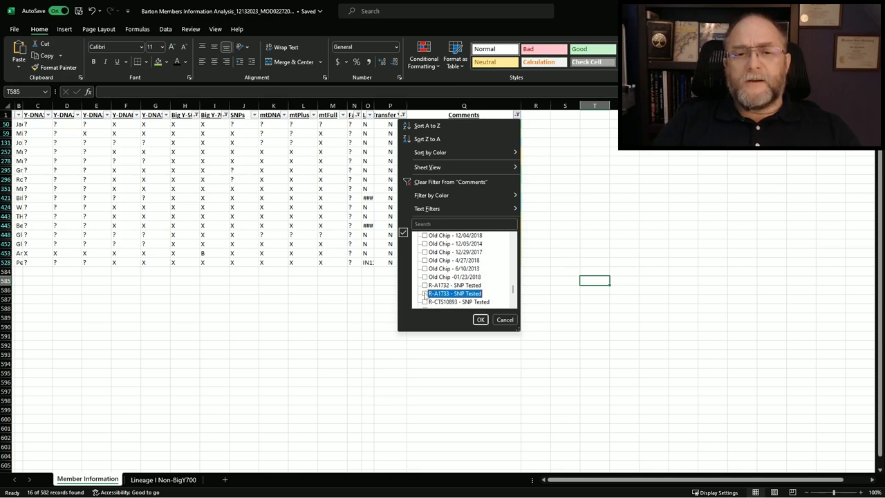
{"action": "left_click", "coordinate": [480, 319]}
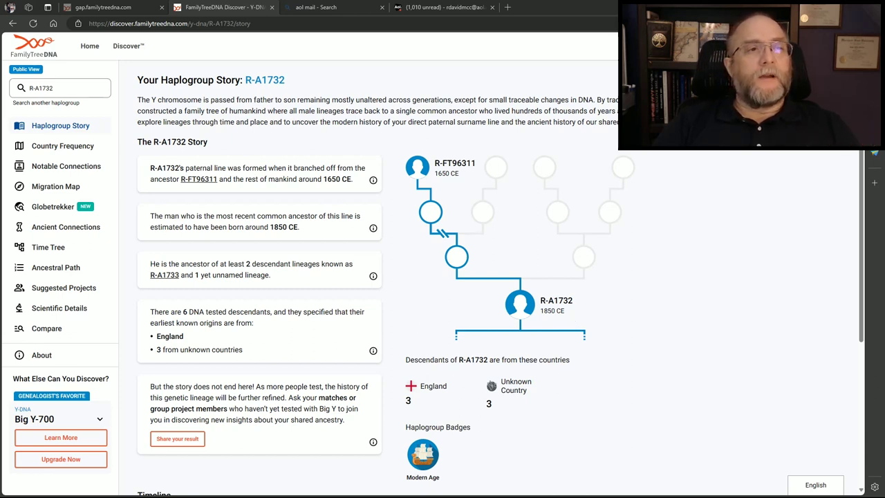
Look up the haplogroup story for R-A1733 in FamilyTreeDNA Discover.
{"action": "left_click", "coordinate": [54, 88]}
{"action": "key", "text": "BackSpace"}
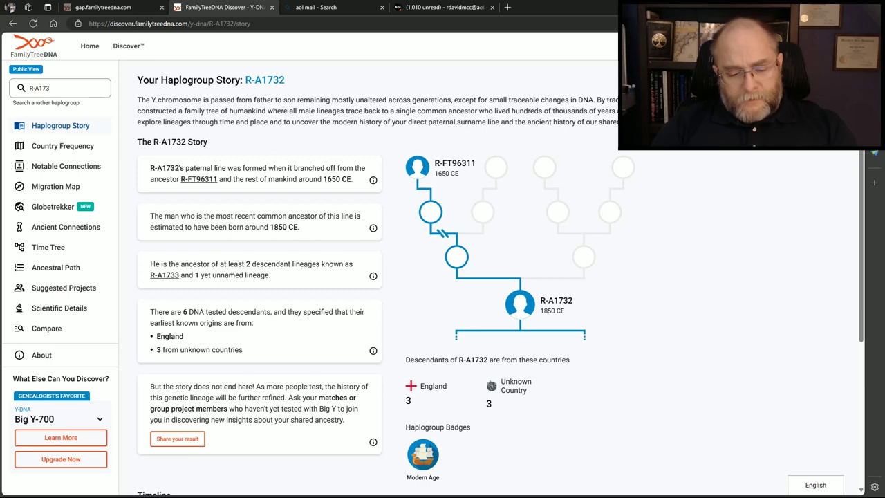
{"action": "type", "text": "3"}
{"action": "key", "text": "Return"}
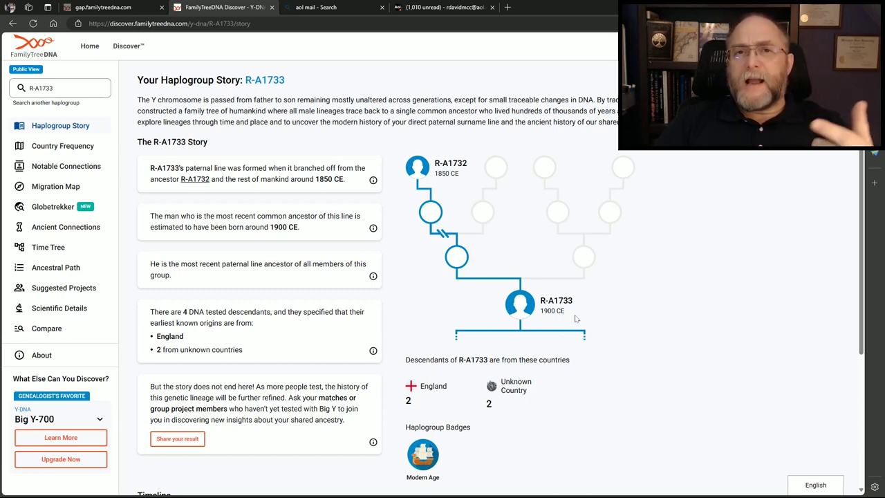
Take haplogroup R-S22047 from the Comments column in Excel and look up its story in FamilyTreeDNA Discover.
{"action": "key", "text": "alt+Tab"}
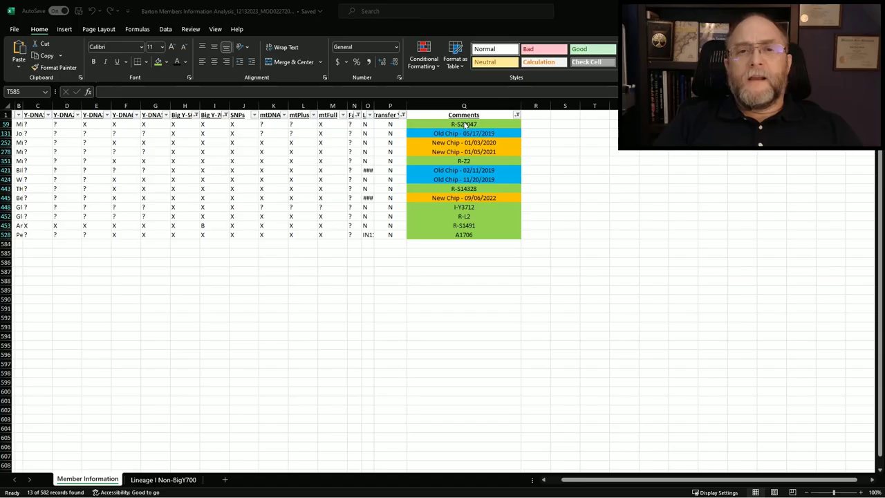
{"action": "left_click", "coordinate": [479, 125]}
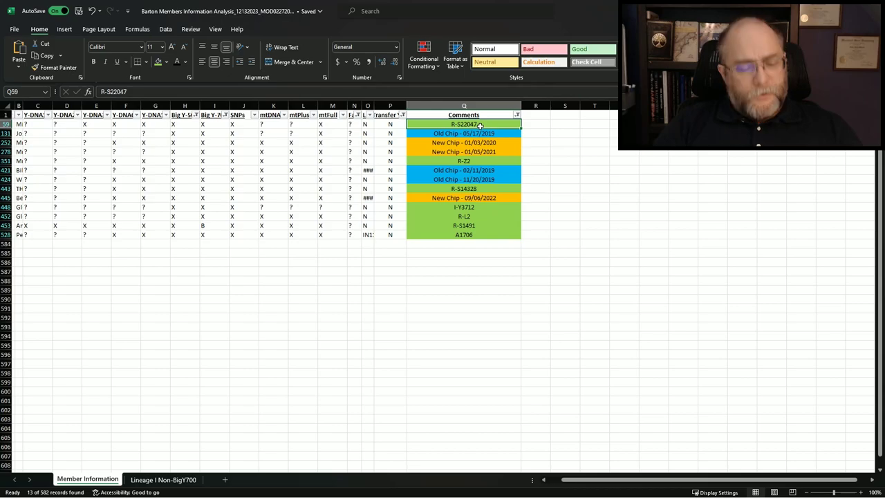
{"action": "key", "text": "alt+Tab"}
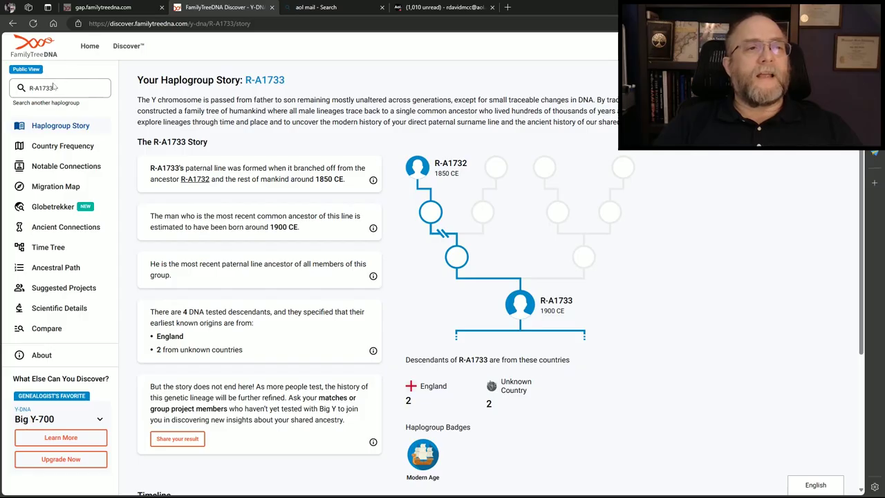
{"action": "key", "text": "ctrl+a"}
{"action": "type", "text": "R-S22047"}
{"action": "key", "text": "Return"}
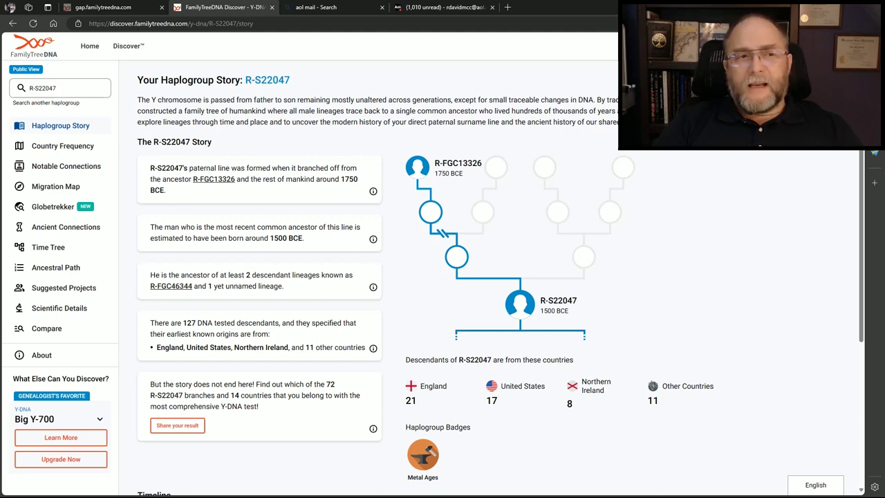
Look up the haplogroup story for R-M269.
{"action": "left_click_drag", "start_coordinate": [50, 88], "coordinate": [22, 94]}
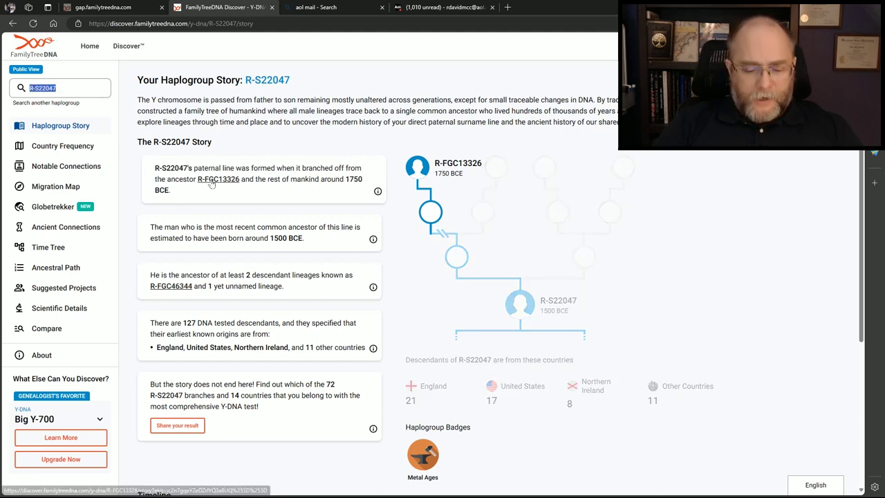
{"action": "type", "text": "R"}
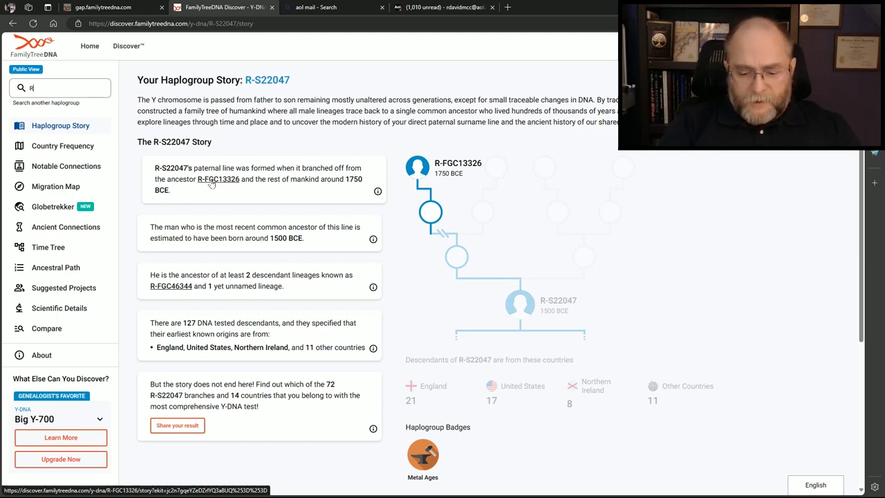
{"action": "type", "text": "G-M269"}
{"action": "key", "text": "Return"}
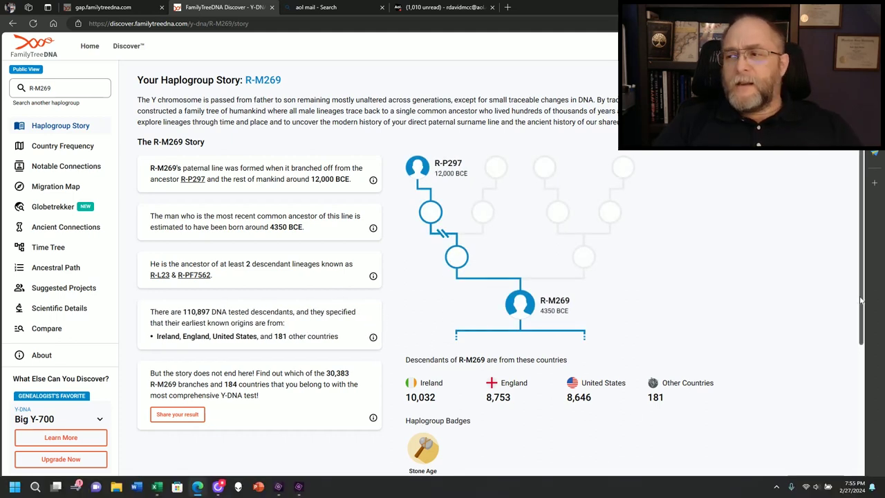
Take haplogroup R-Z2 from the Comments column in Excel and look up its story in FamilyTreeDNA Discover.
{"action": "key", "text": "alt+Tab"}
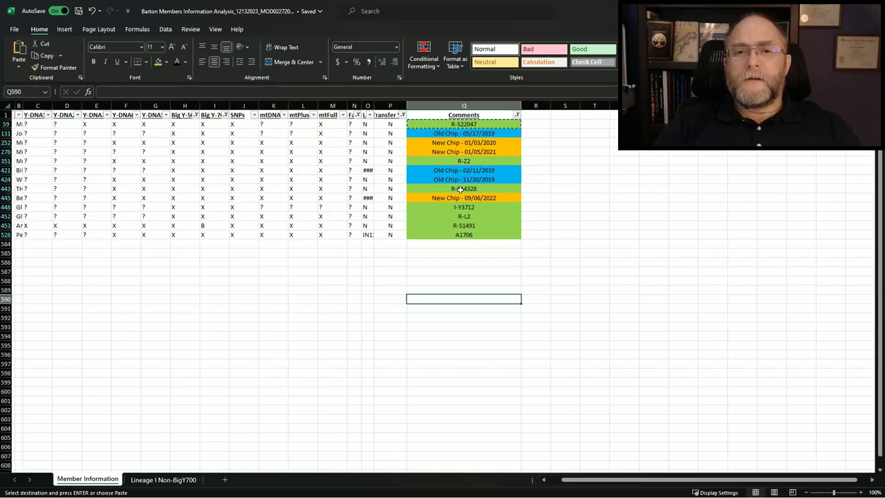
{"action": "double_click", "coordinate": [465, 162]}
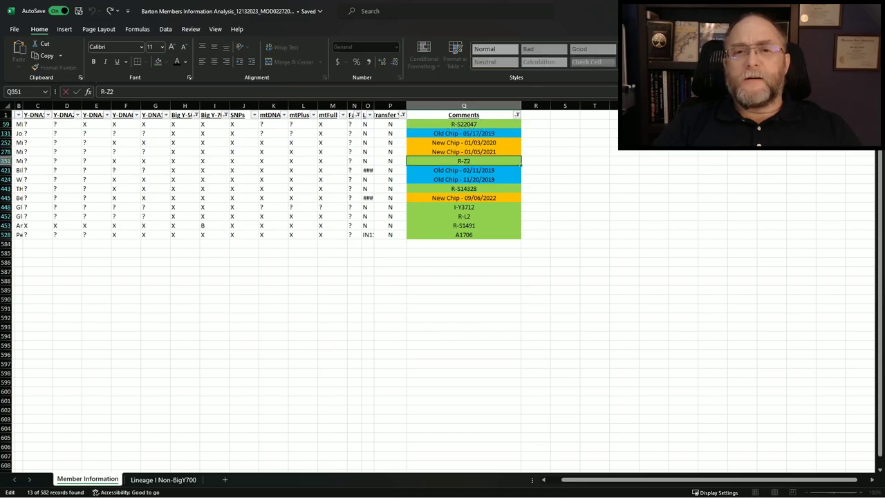
{"action": "key", "text": "alt+Tab"}
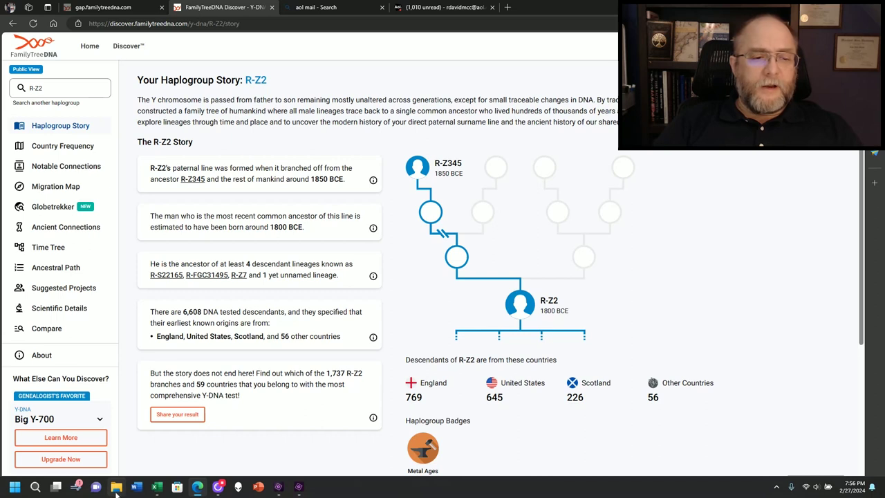
Copy R-S14328 from the Comments column in Excel and look up its haplogroup story in FamilyTreeDNA Discover.
{"action": "left_click", "coordinate": [177, 489]}
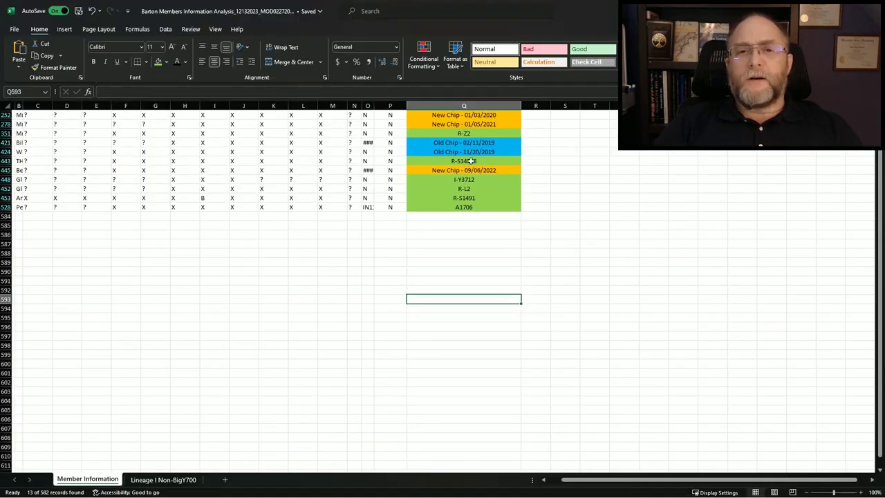
{"action": "double_click", "coordinate": [467, 161]}
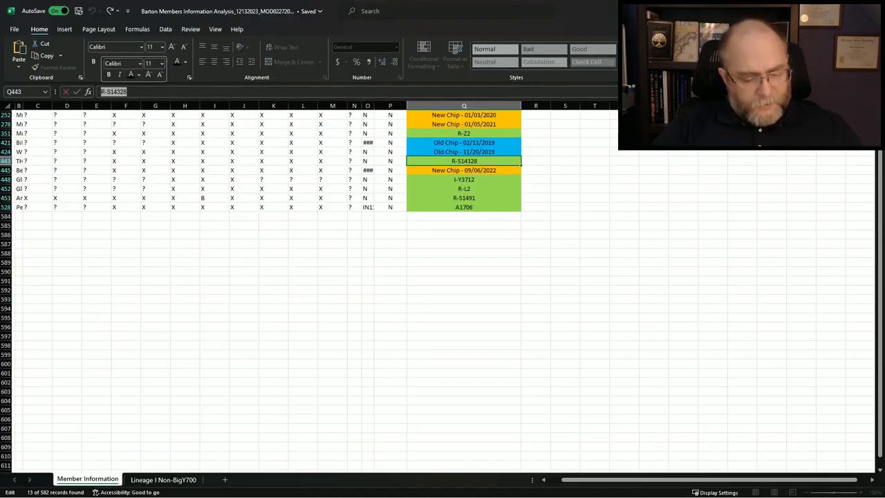
{"action": "key", "text": "alt+Tab"}
{"action": "type", "text": "R-S14328"}
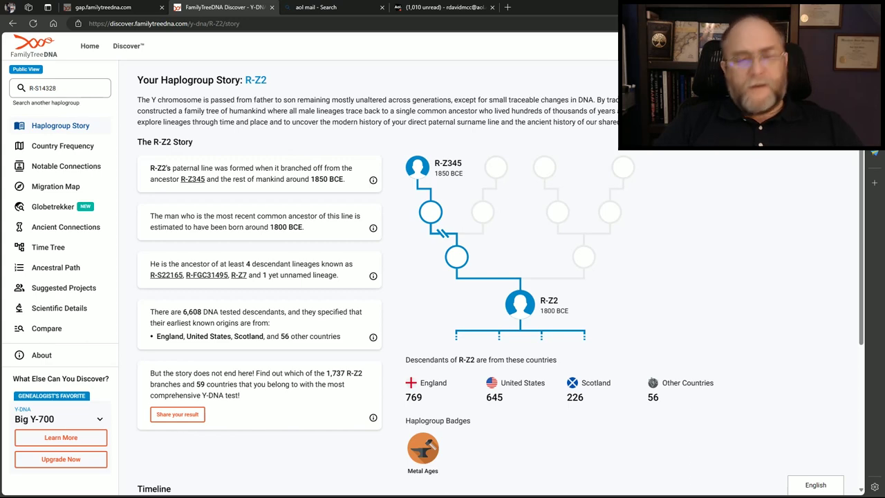
{"action": "key", "text": "Return"}
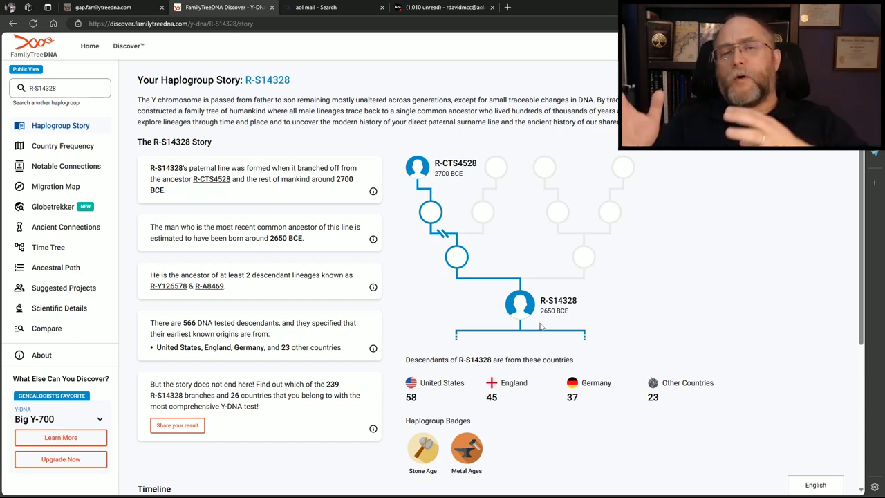
Look up the haplogroup story for I-Y3712.
{"action": "left_click", "coordinate": [83, 88]}
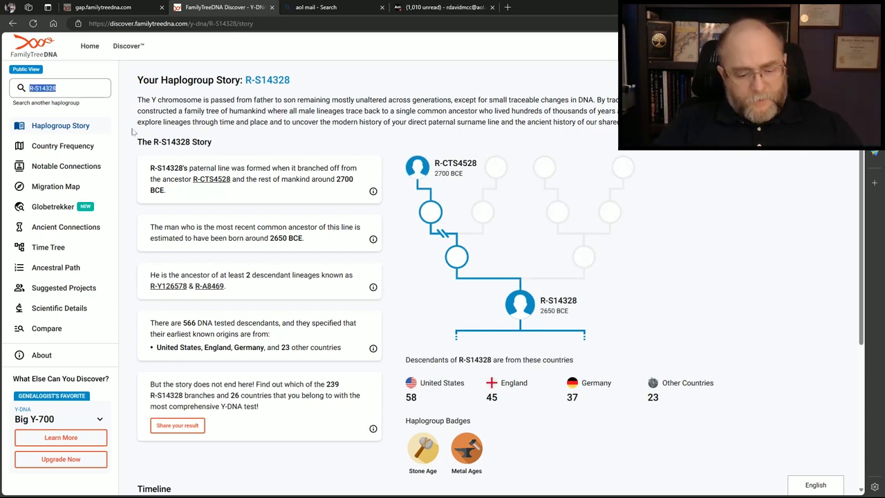
{"action": "type", "text": "I-Y3712"}
{"action": "key", "text": "Return"}
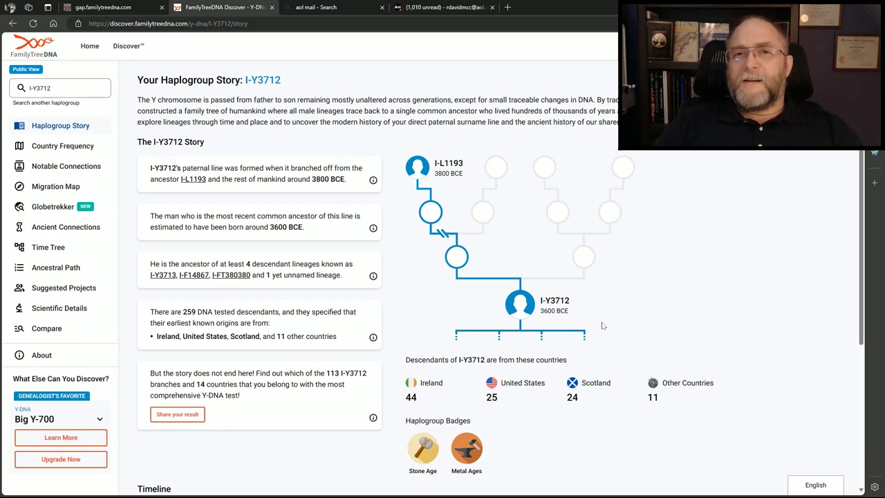
Switch to the Excel workbook for the next haplogroup, R-L2, and look up its story in FamilyTreeDNA Discover.
{"action": "mouse_move", "coordinate": [135, 488]}
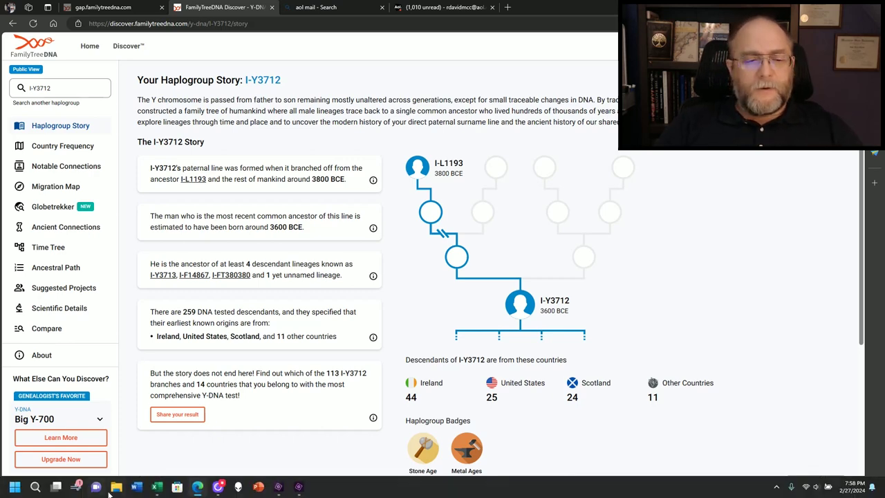
{"action": "left_click", "coordinate": [206, 439]}
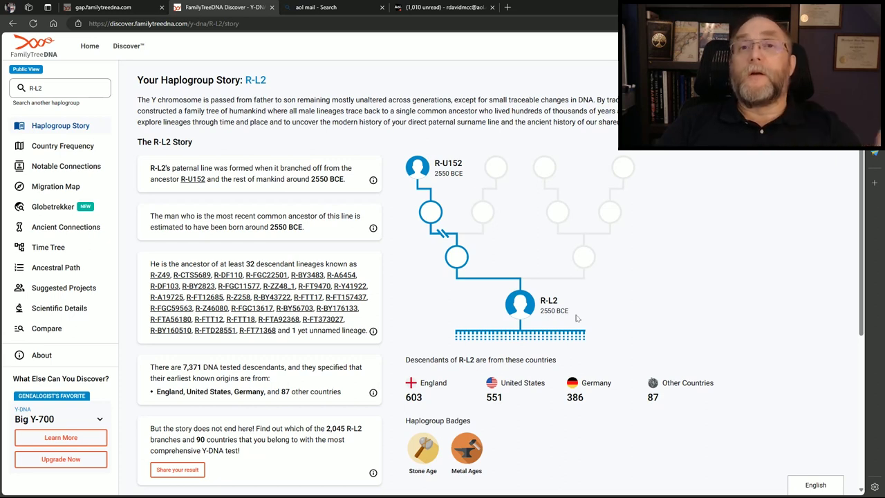
Return to the Excel workbook and review the Old Chip and New Chip dates in the Comments column.
{"action": "mouse_move", "coordinate": [156, 489]}
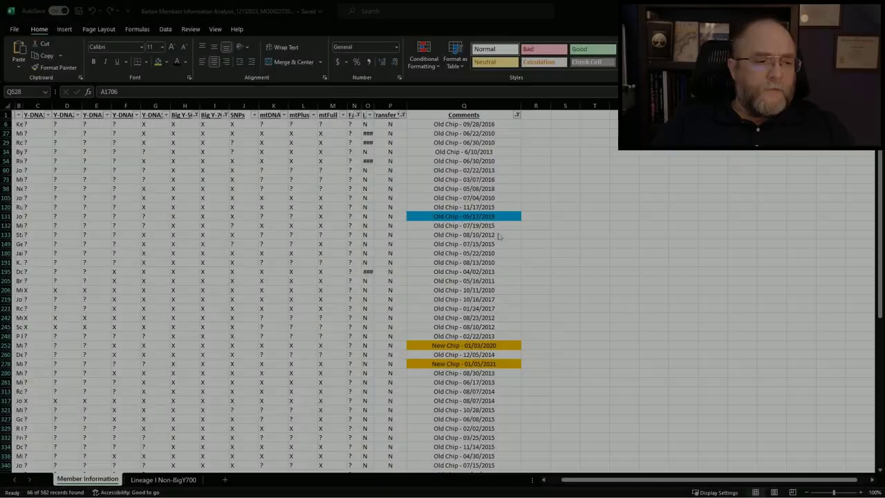
{"action": "scroll", "coordinate": [499, 236], "scroll_direction": "down", "scroll_amount": 12}
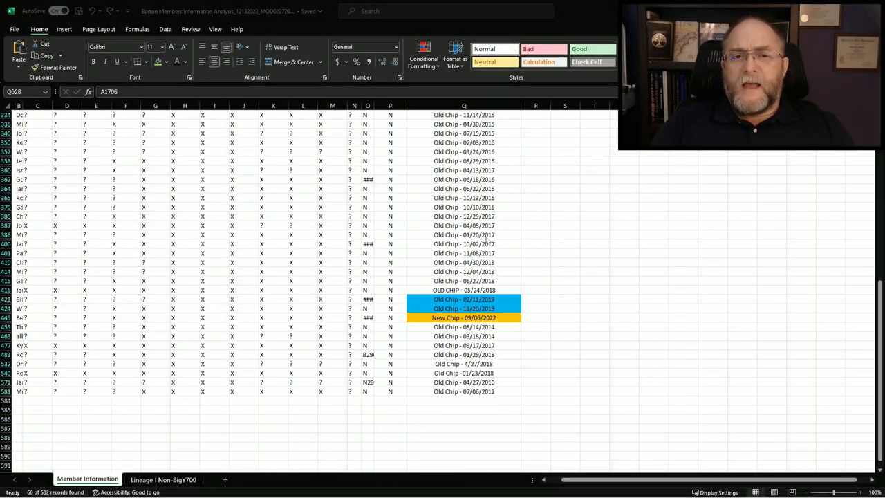
{"action": "scroll", "coordinate": [488, 241], "scroll_direction": "up", "scroll_amount": 12}
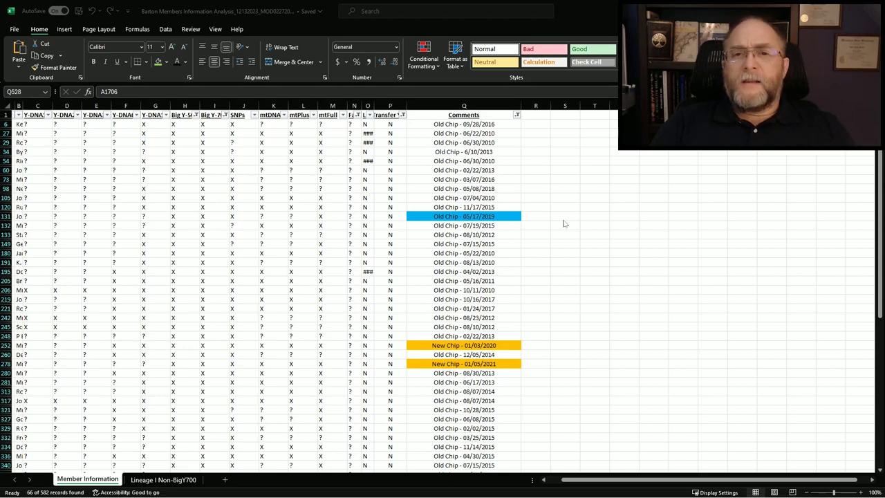
{"action": "scroll", "coordinate": [493, 217], "scroll_direction": "down", "scroll_amount": 5}
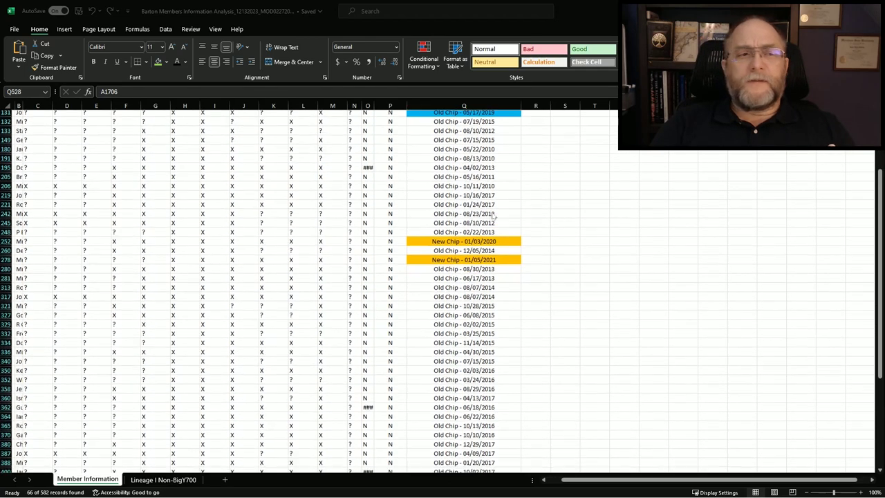
{"action": "scroll", "coordinate": [494, 216], "scroll_direction": "down", "scroll_amount": 6}
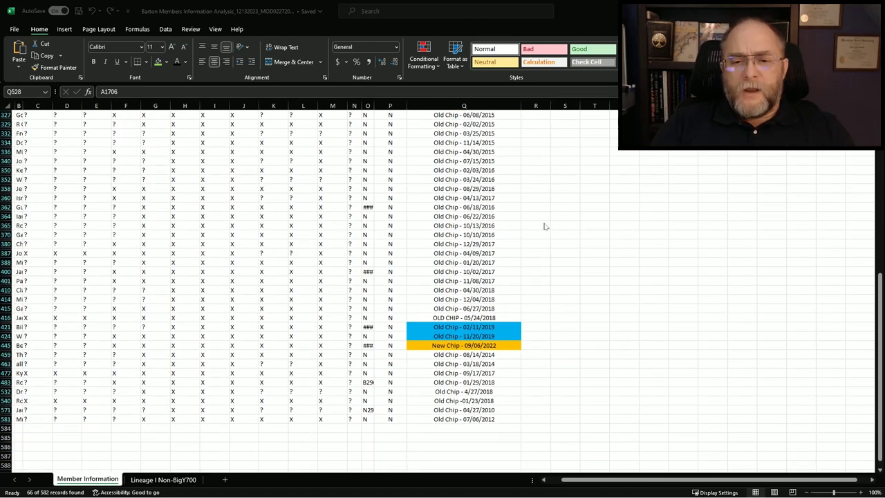
{"action": "scroll", "coordinate": [545, 226], "scroll_direction": "down", "scroll_amount": 1}
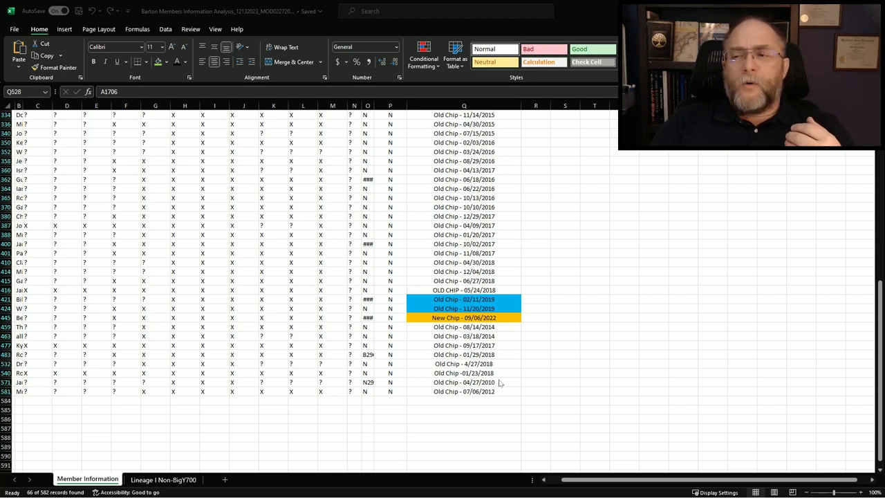
{"action": "scroll", "coordinate": [495, 382], "scroll_direction": "up", "scroll_amount": 1}
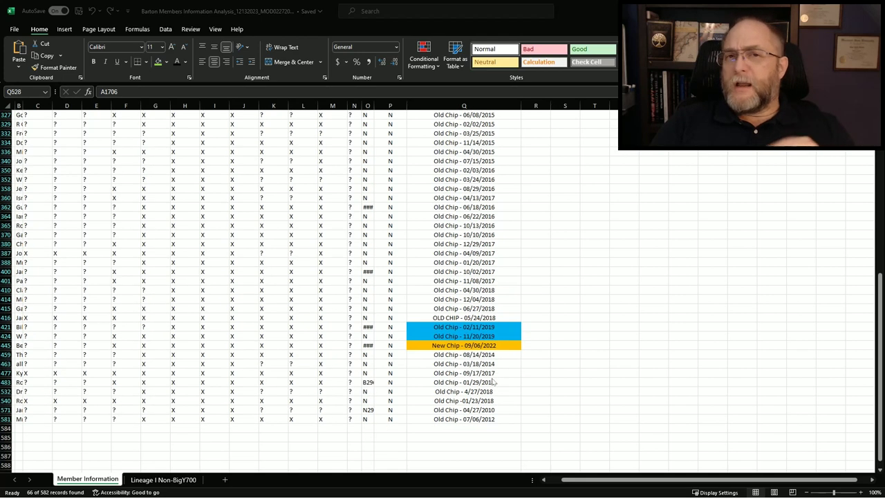